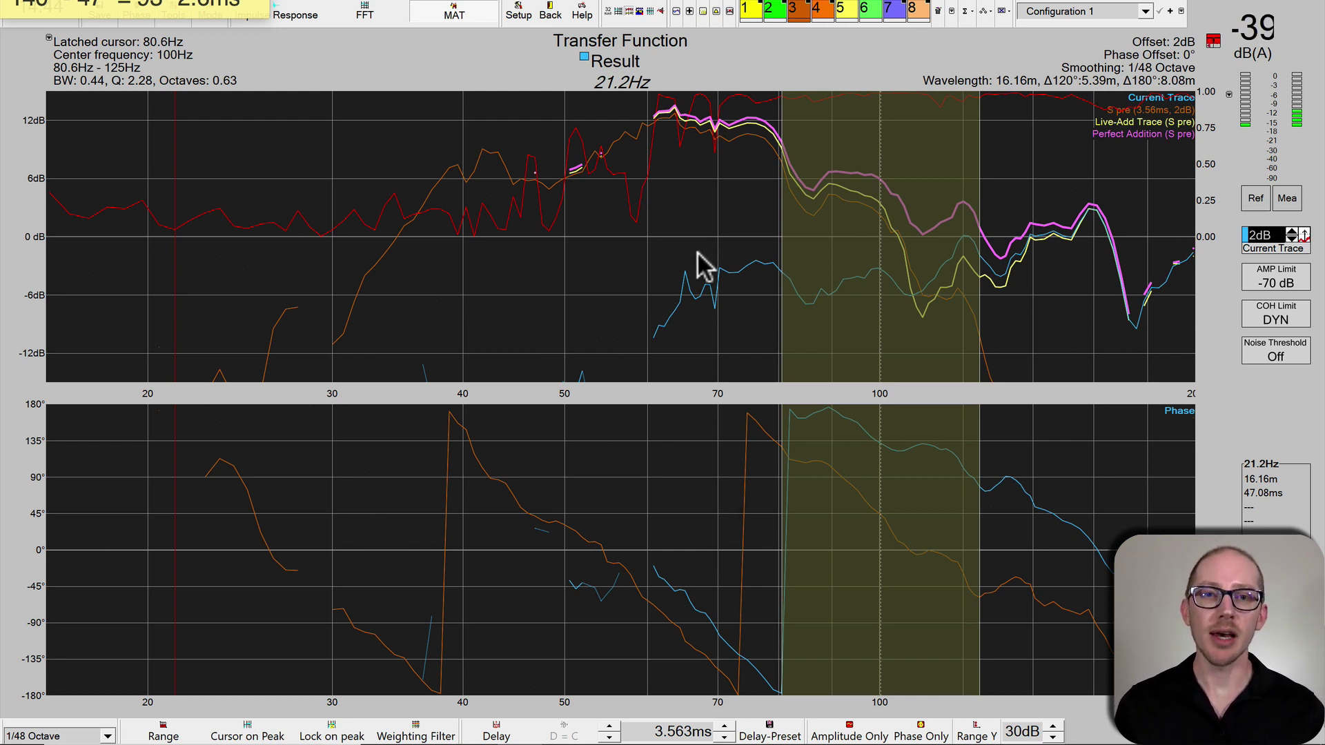
Open the Virtual Time Shift tool from Addition of Signals and step the shift up to 1.75 ms
left_click(690, 12)
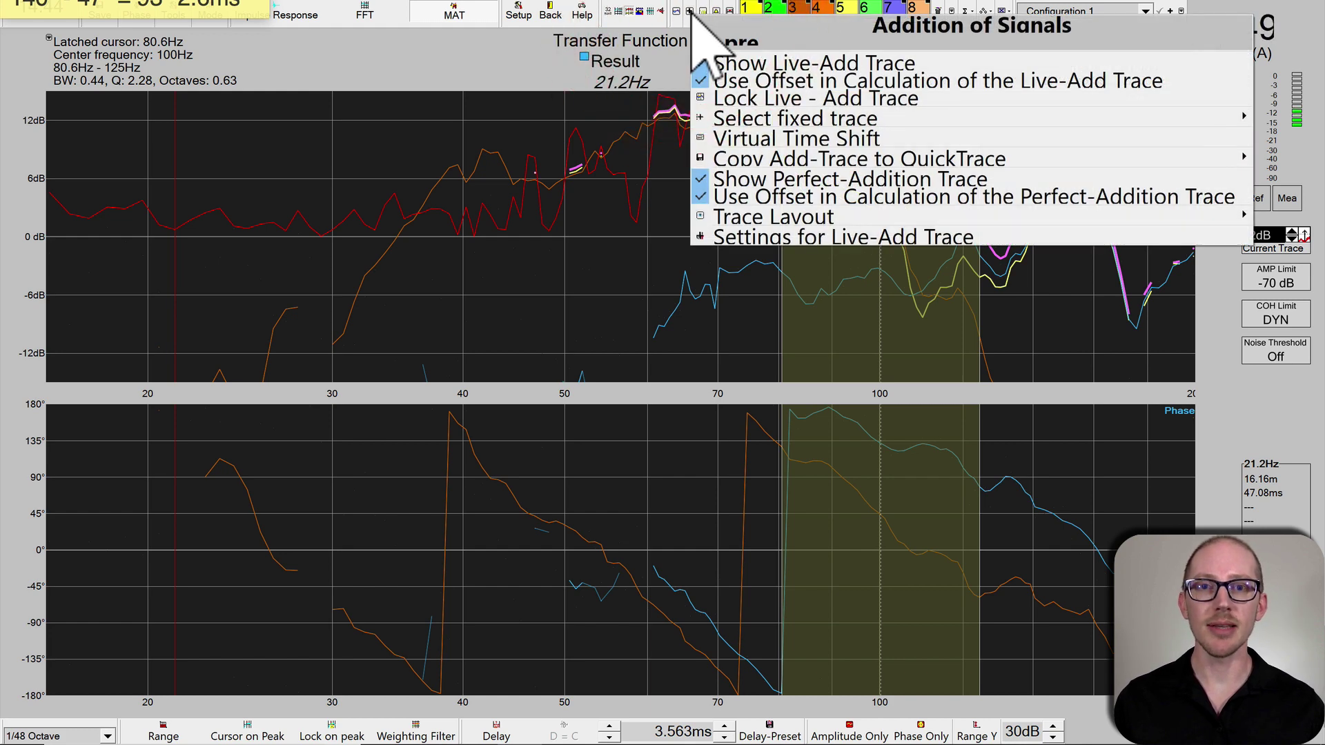
left_click(752, 139)
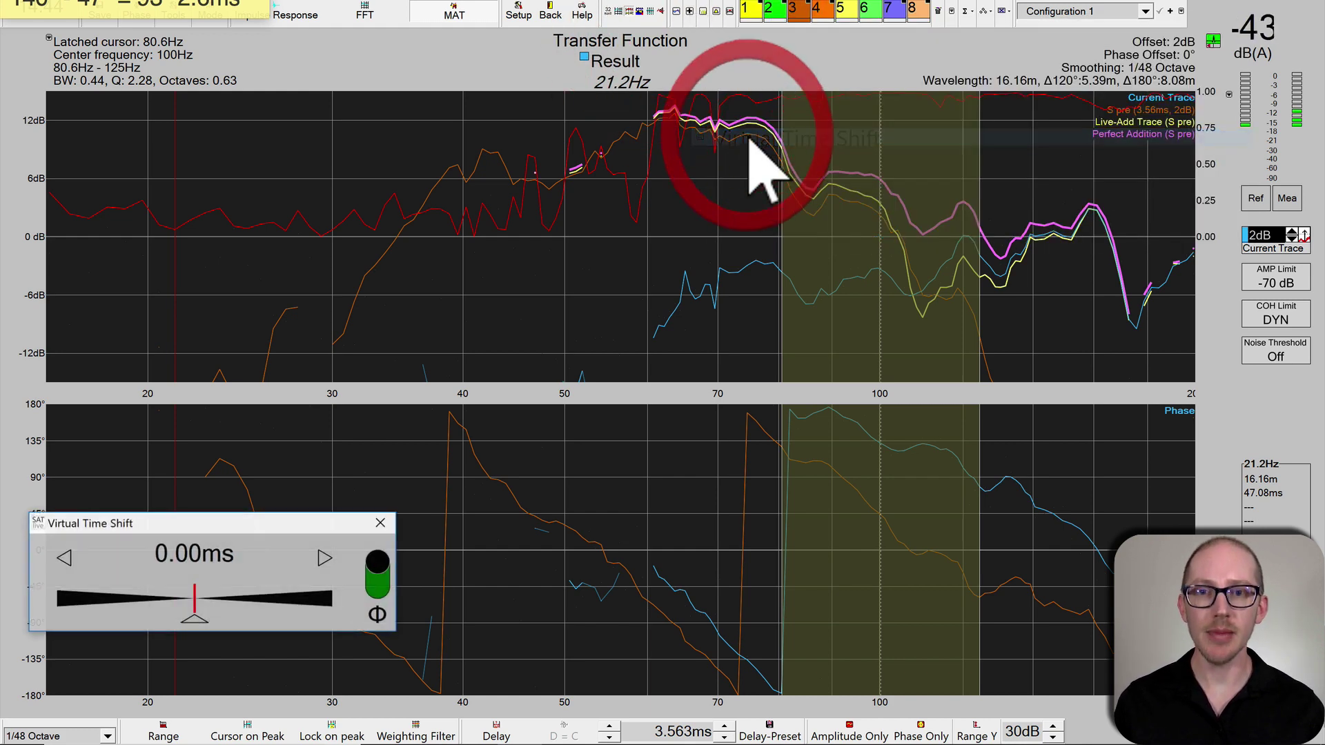
left_click(325, 557)
left_click(324, 557)
left_click(324, 558)
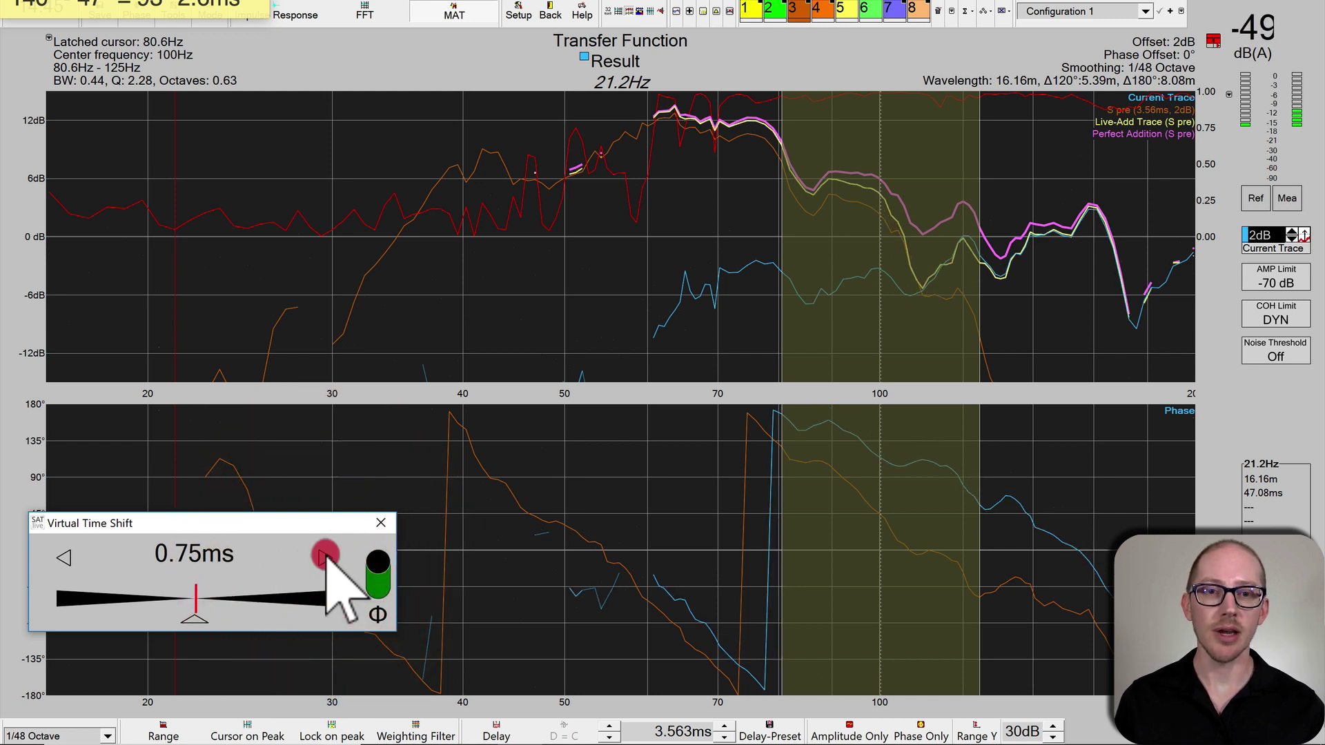
left_click(324, 557)
left_click(324, 557)
left_click(324, 558)
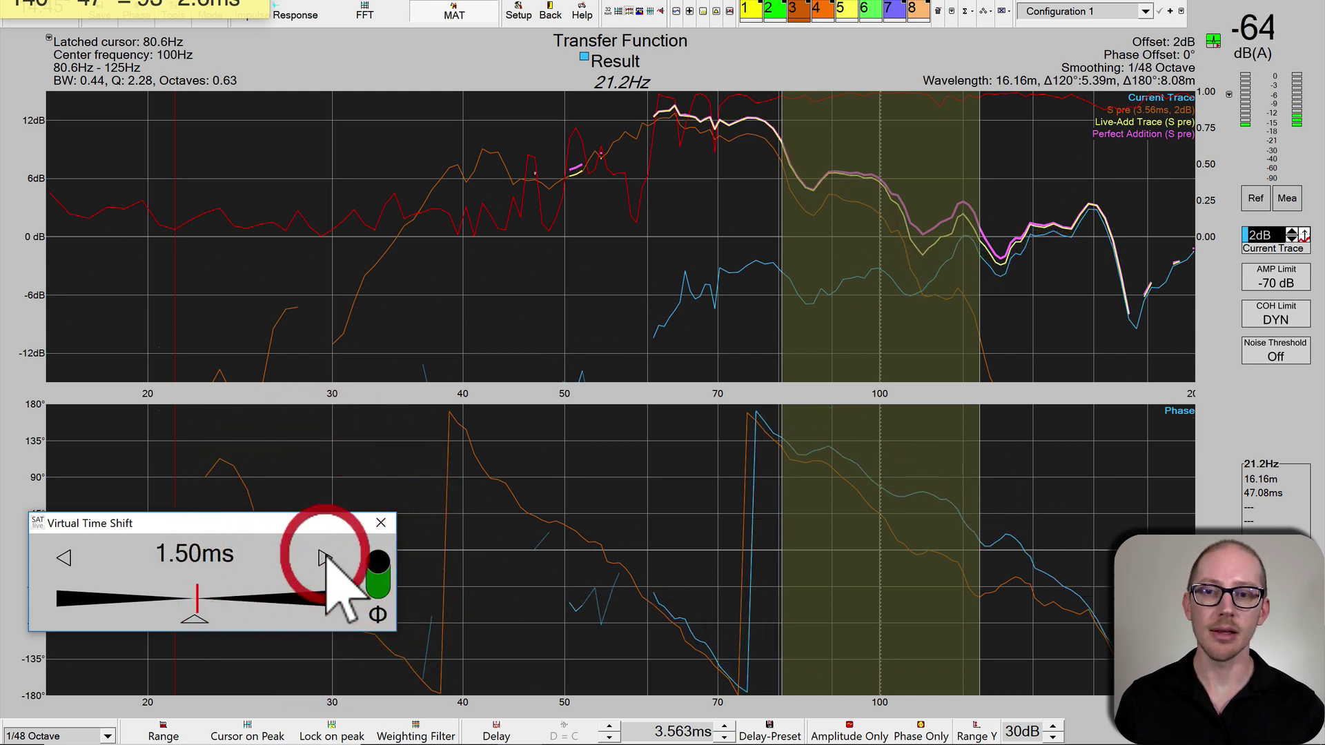
left_click(324, 558)
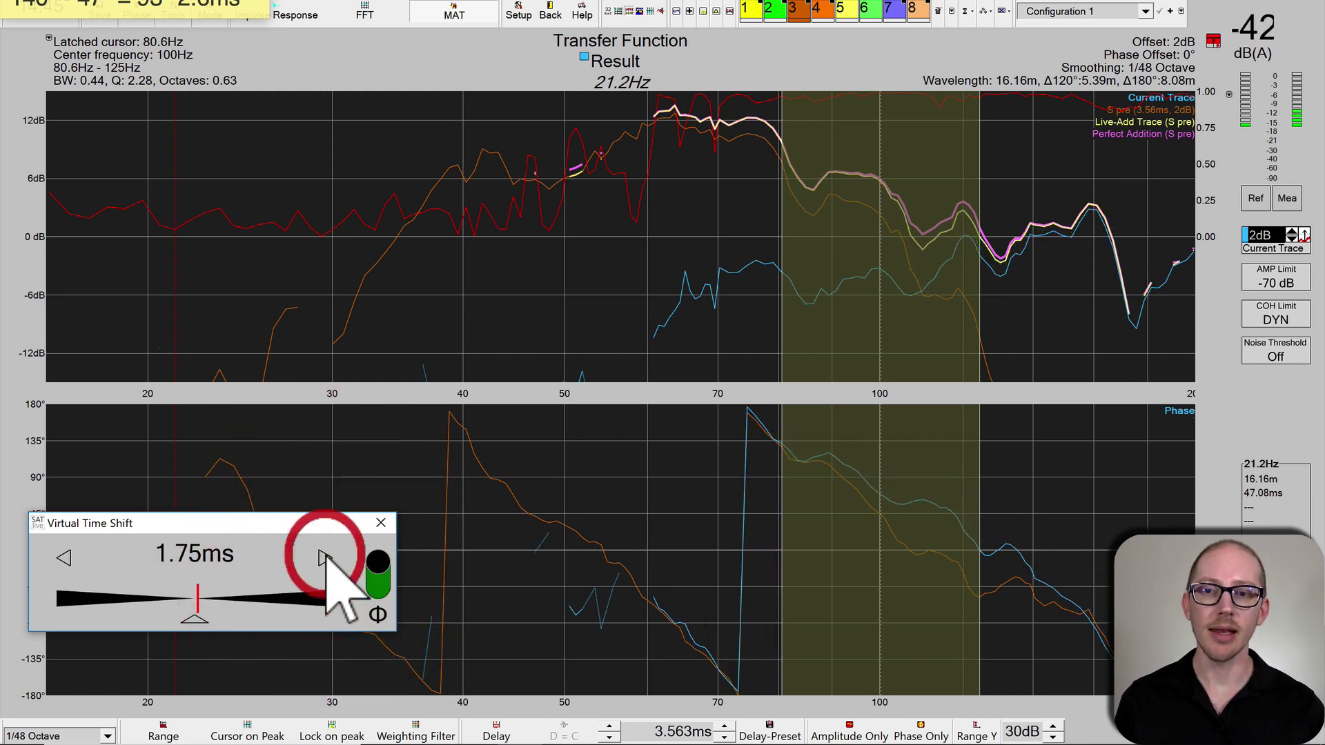
Preview inverted polarity, restore normal polarity, and reset the shift to 0.00 ms
left_click(379, 578)
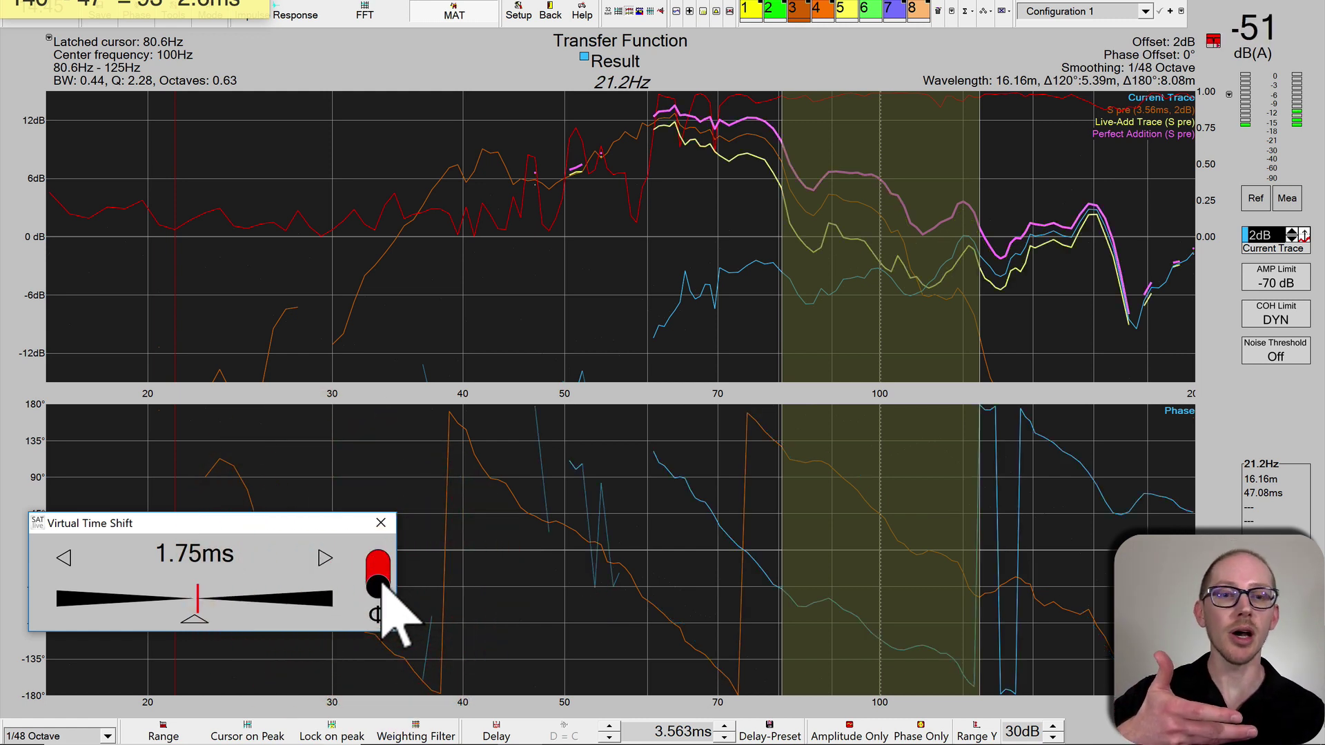
left_click(380, 583)
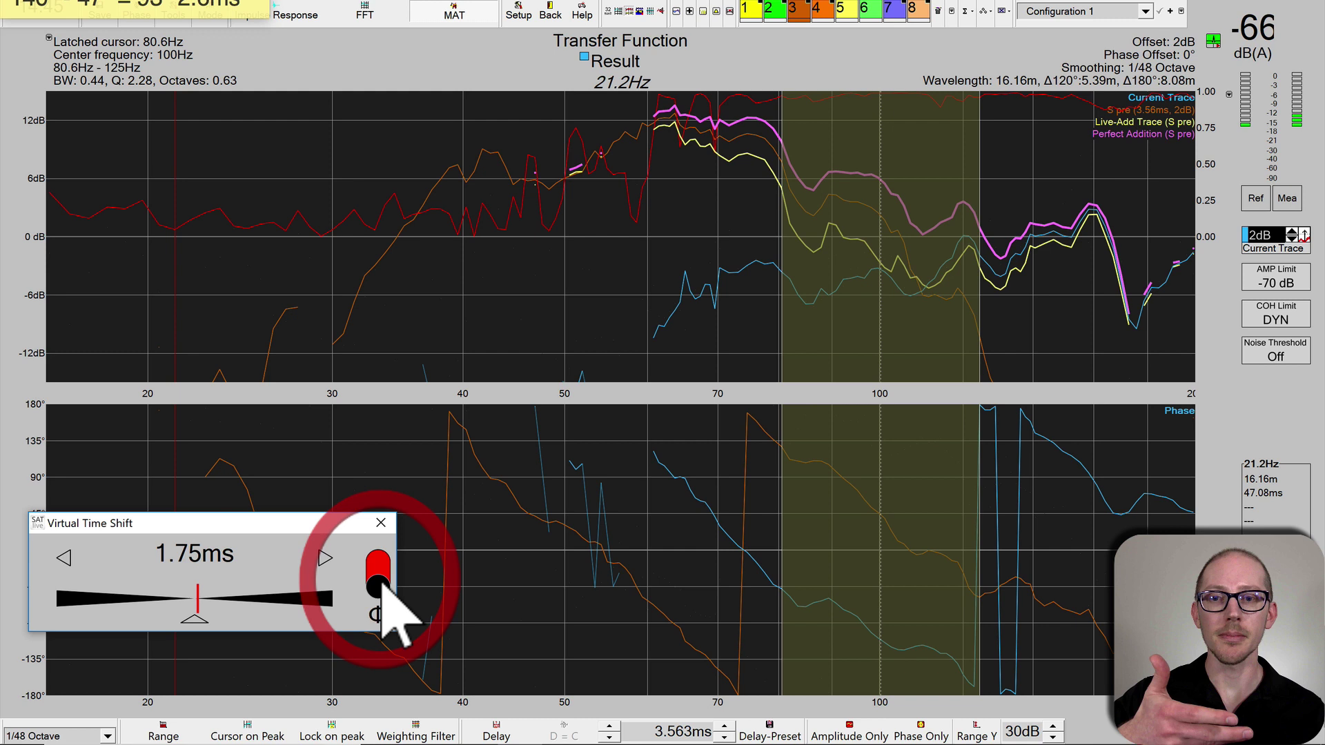
left_click(194, 617)
left_click(196, 617)
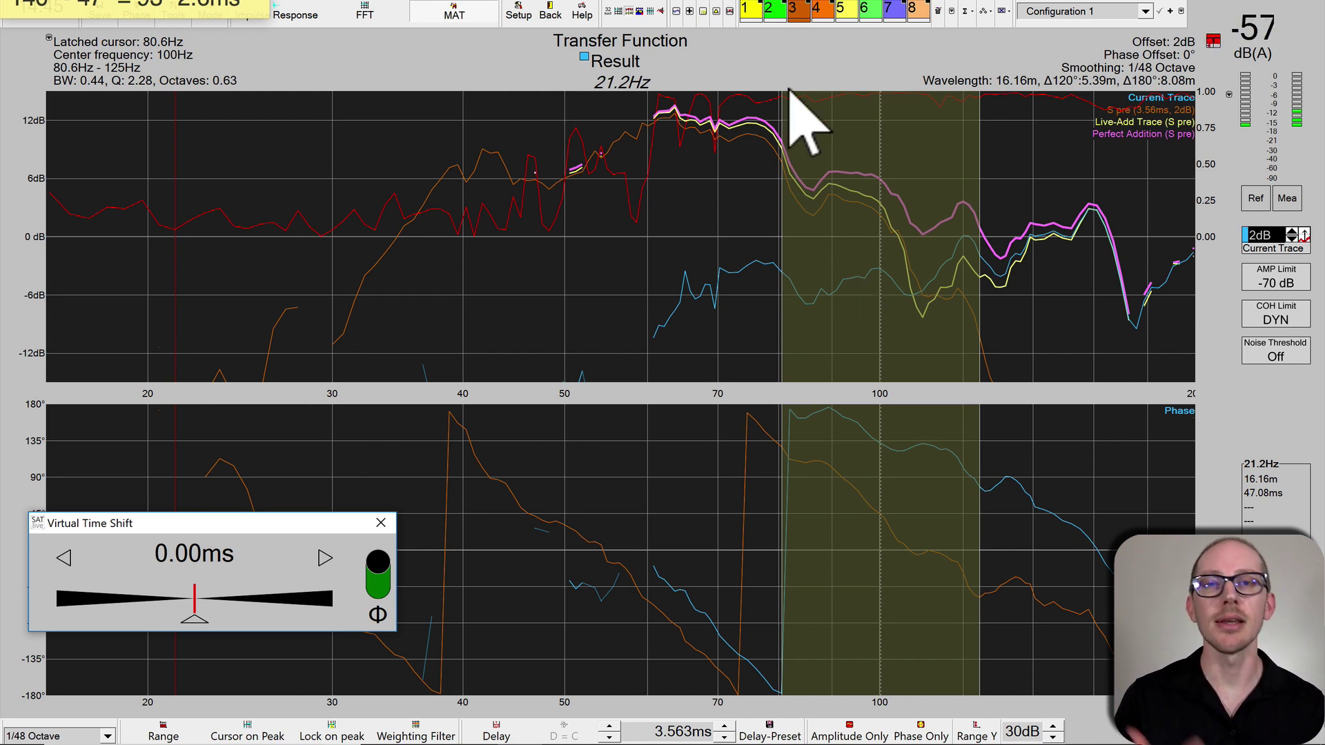
Run Suggest Delay and view details of the 7.625 ms (INV) maximum-power suggestion
left_click(730, 11)
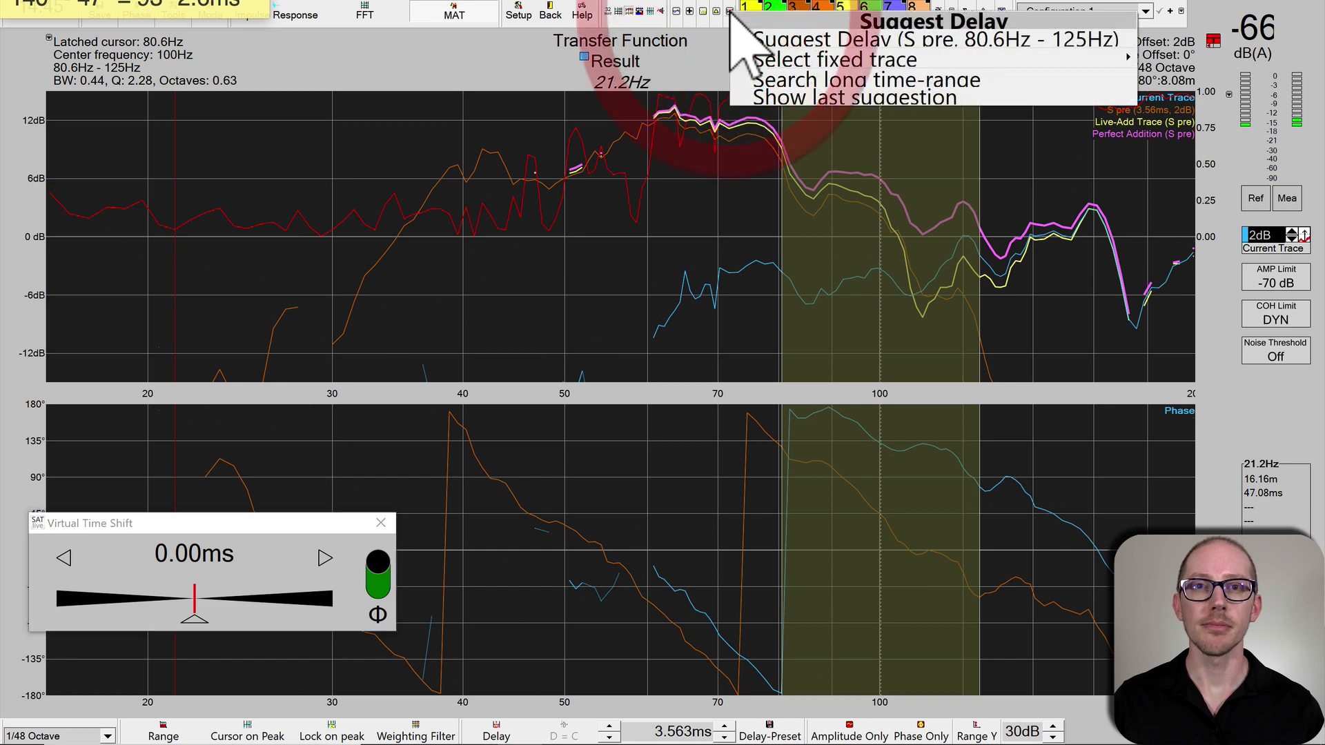
left_click(773, 43)
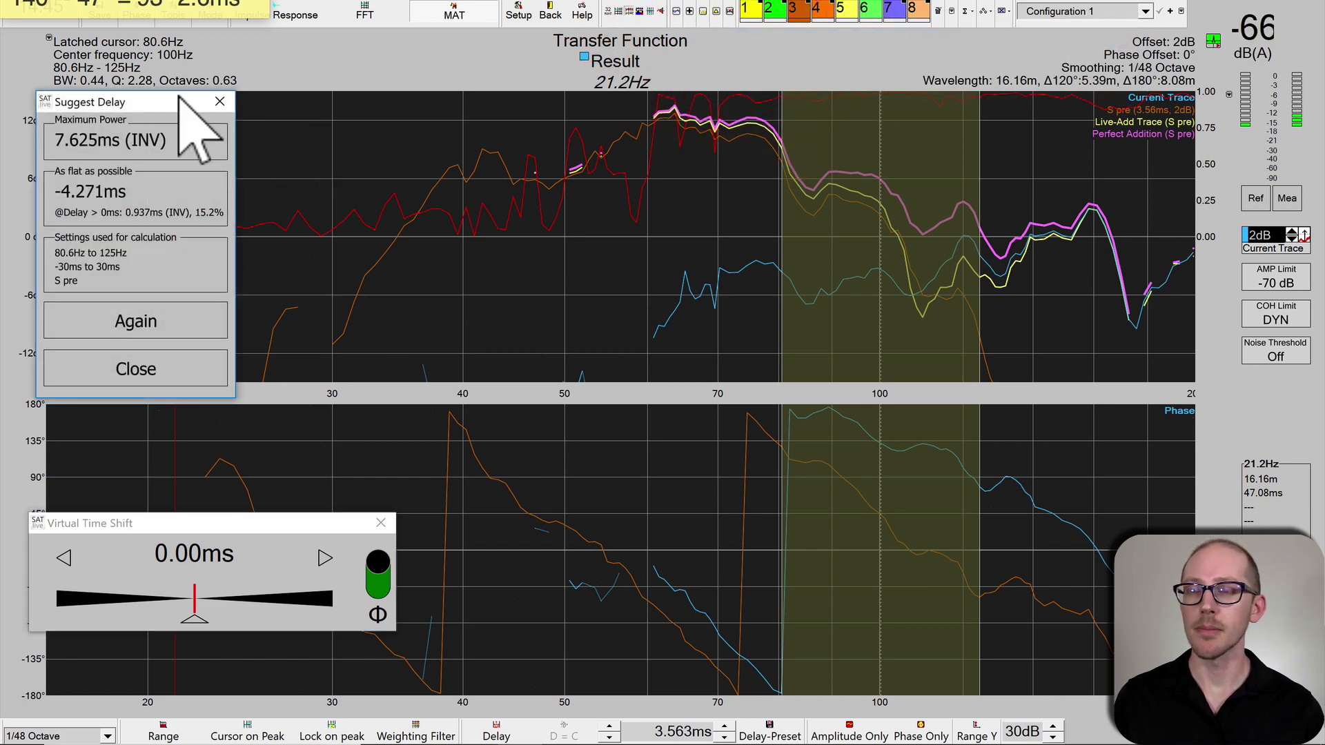
left_click_drag(181, 103, 402, 50)
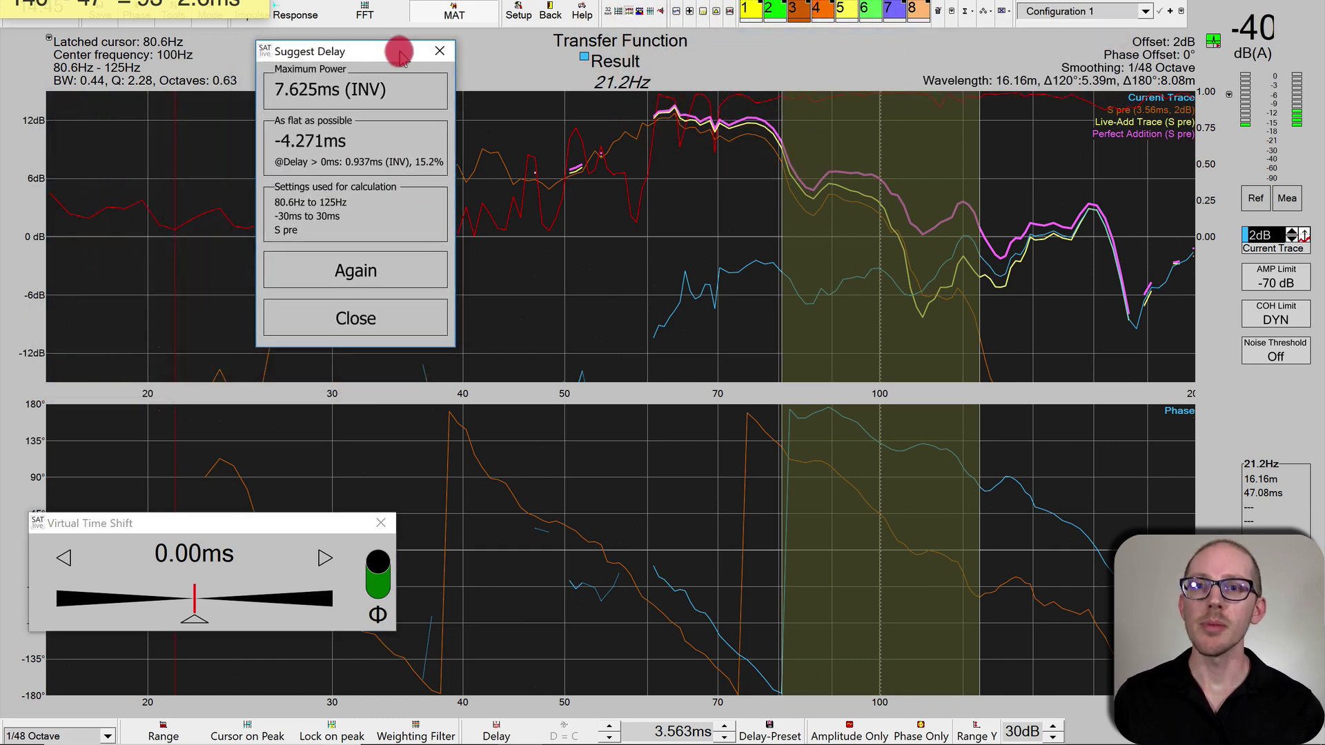
left_click(378, 90)
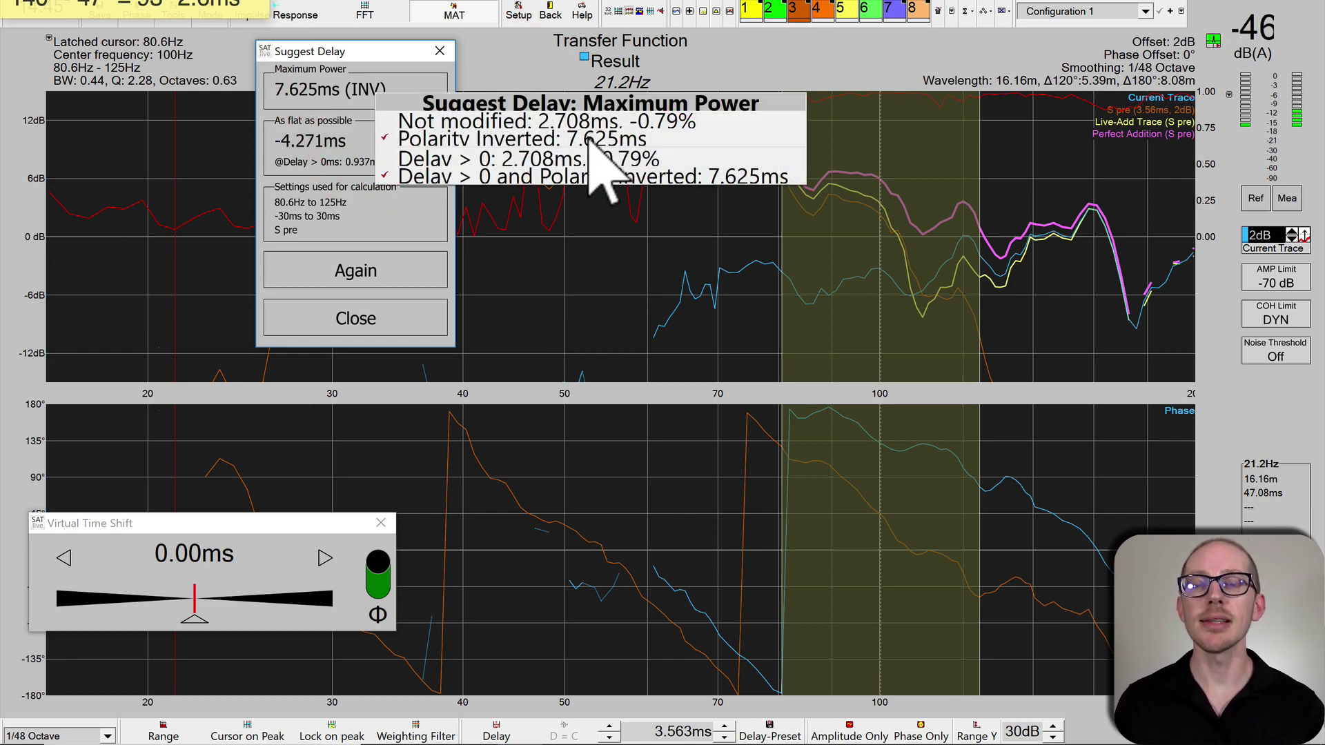
left_click(413, 97)
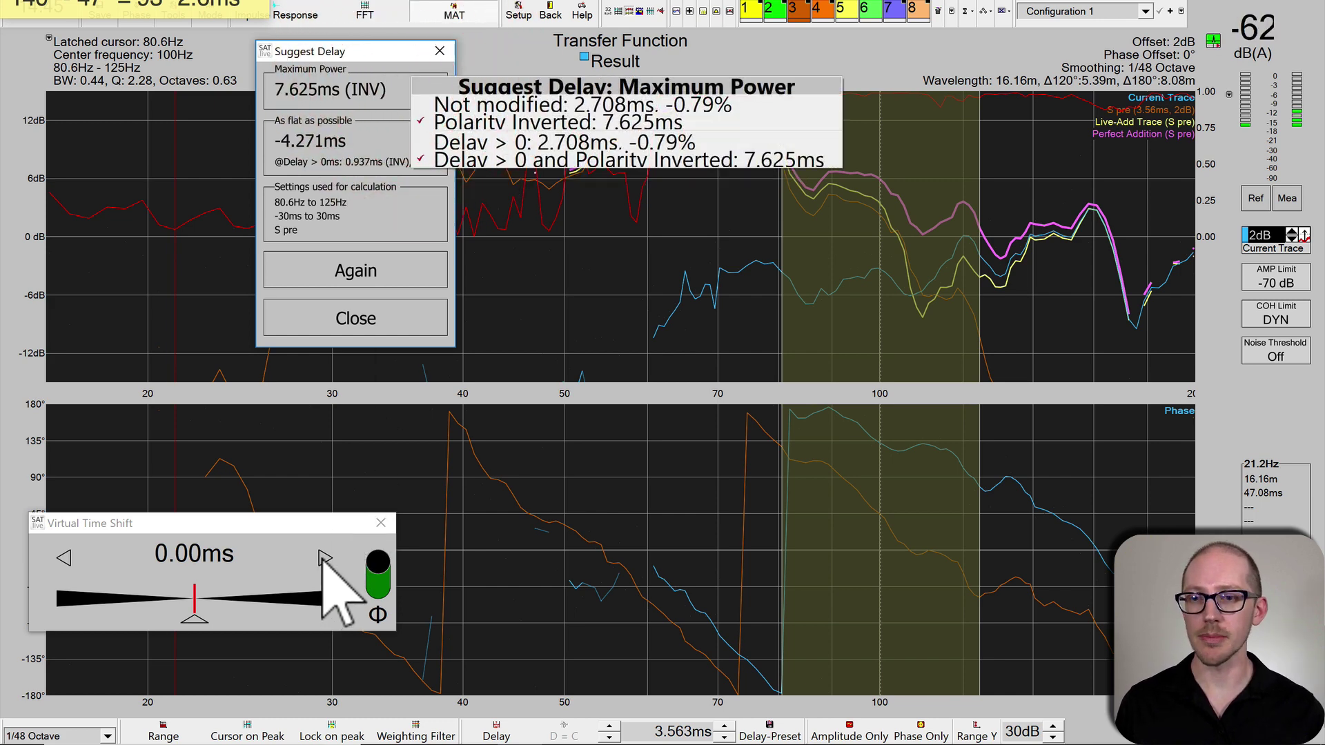
Raise the virtual time shift in 0.25 ms steps to 2.75 ms
left_click(323, 556)
left_click(323, 556)
left_click(323, 558)
left_click(323, 558)
left_click(324, 557)
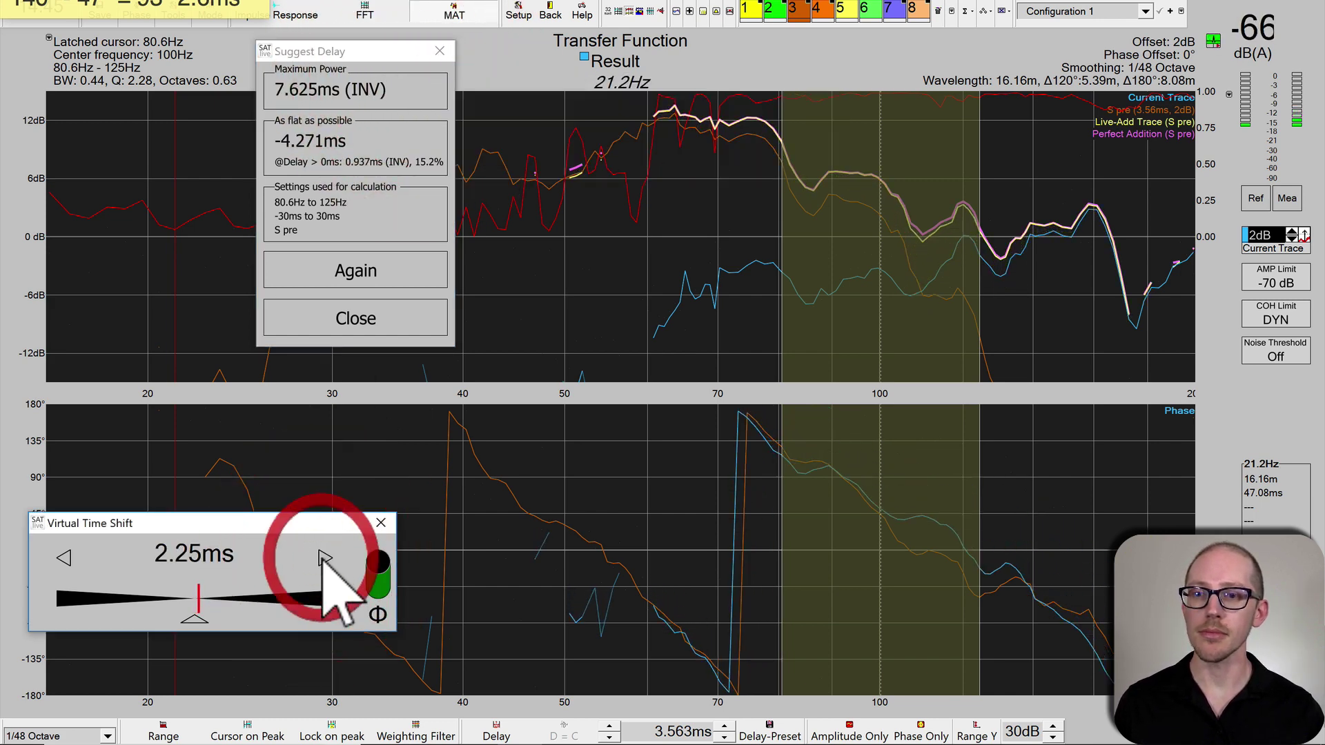
left_click(324, 557)
left_click(324, 558)
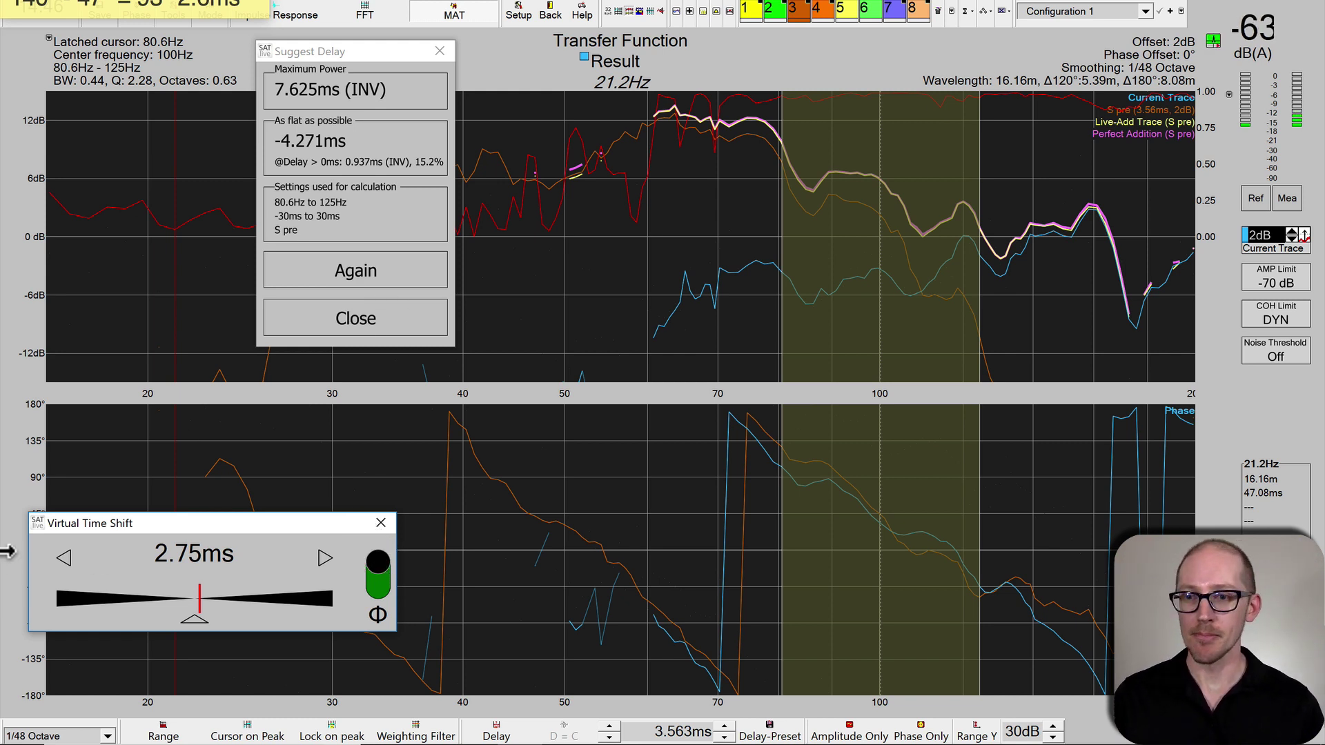
Raise the virtual time shift from 2.75 ms to 5.75 ms
left_click(324, 558)
left_click(324, 557)
left_click(324, 557)
left_click(324, 558)
left_click(324, 557)
left_click(324, 558)
left_click(324, 557)
left_click(325, 557)
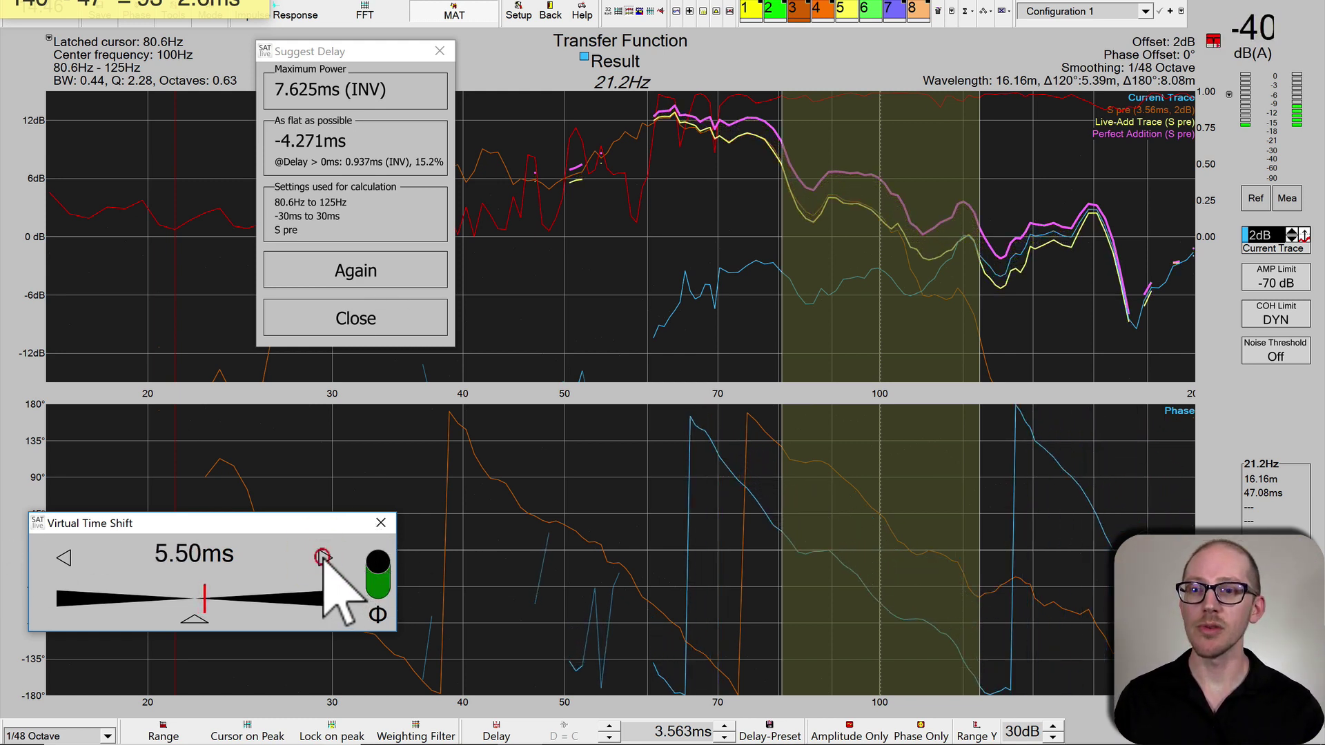
Push the shift to 7.75 ms, back it off to 7.50 ms, and invert polarity
left_click(325, 557)
left_click(324, 558)
left_click(325, 558)
left_click(324, 558)
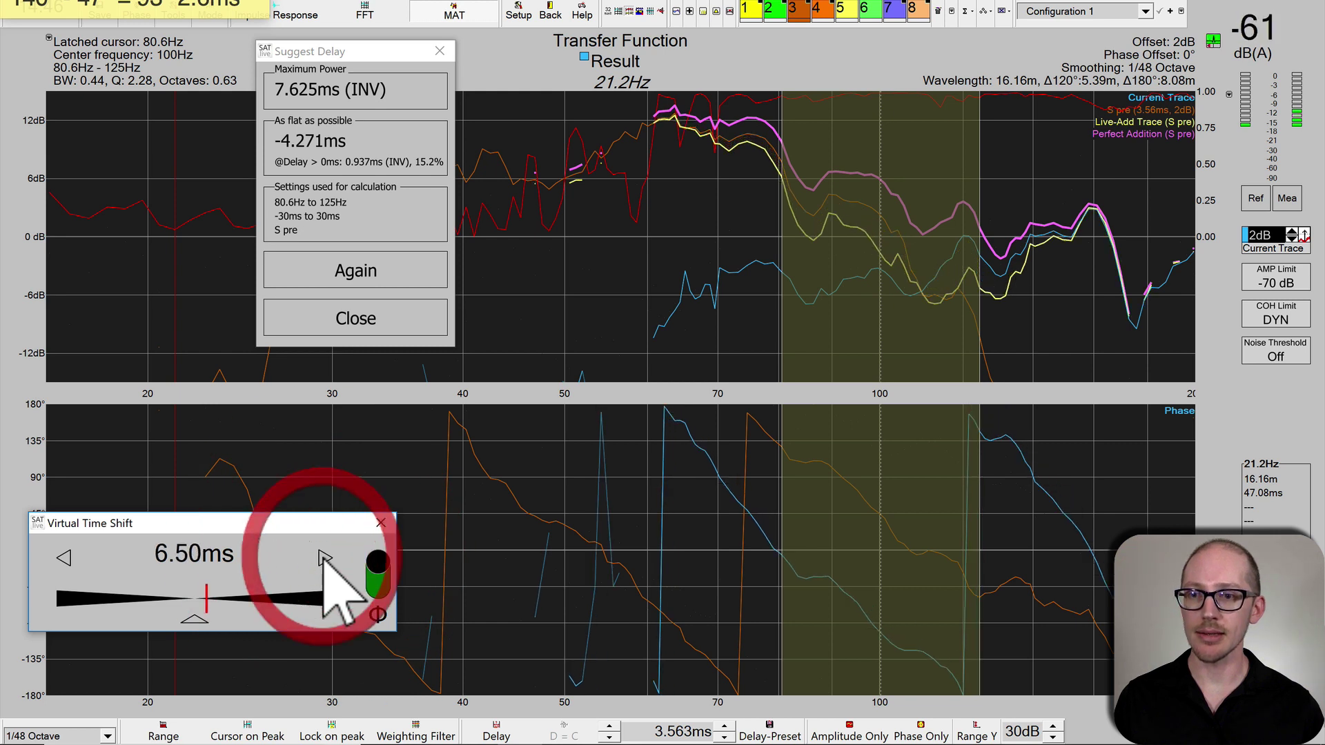
left_click(324, 557)
left_click(324, 558)
left_click(324, 558)
left_click(324, 557)
left_click(324, 558)
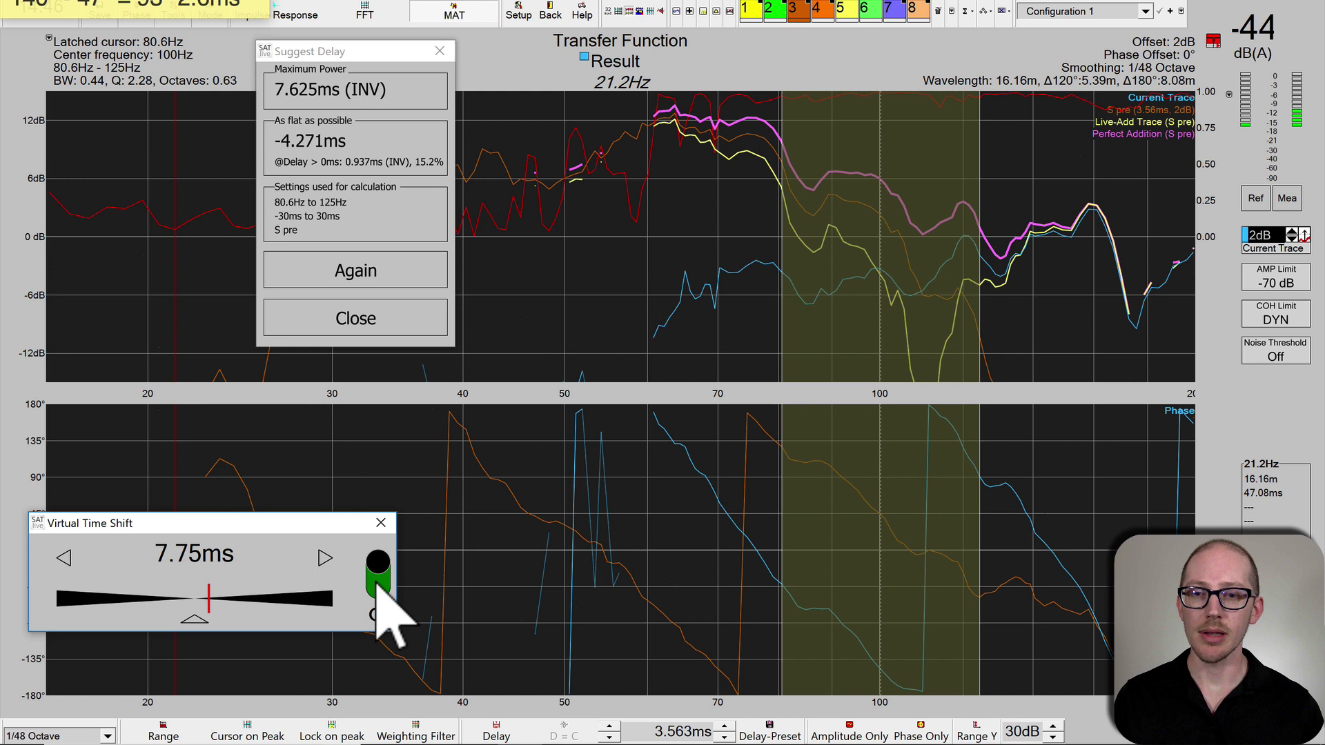
left_click(62, 557)
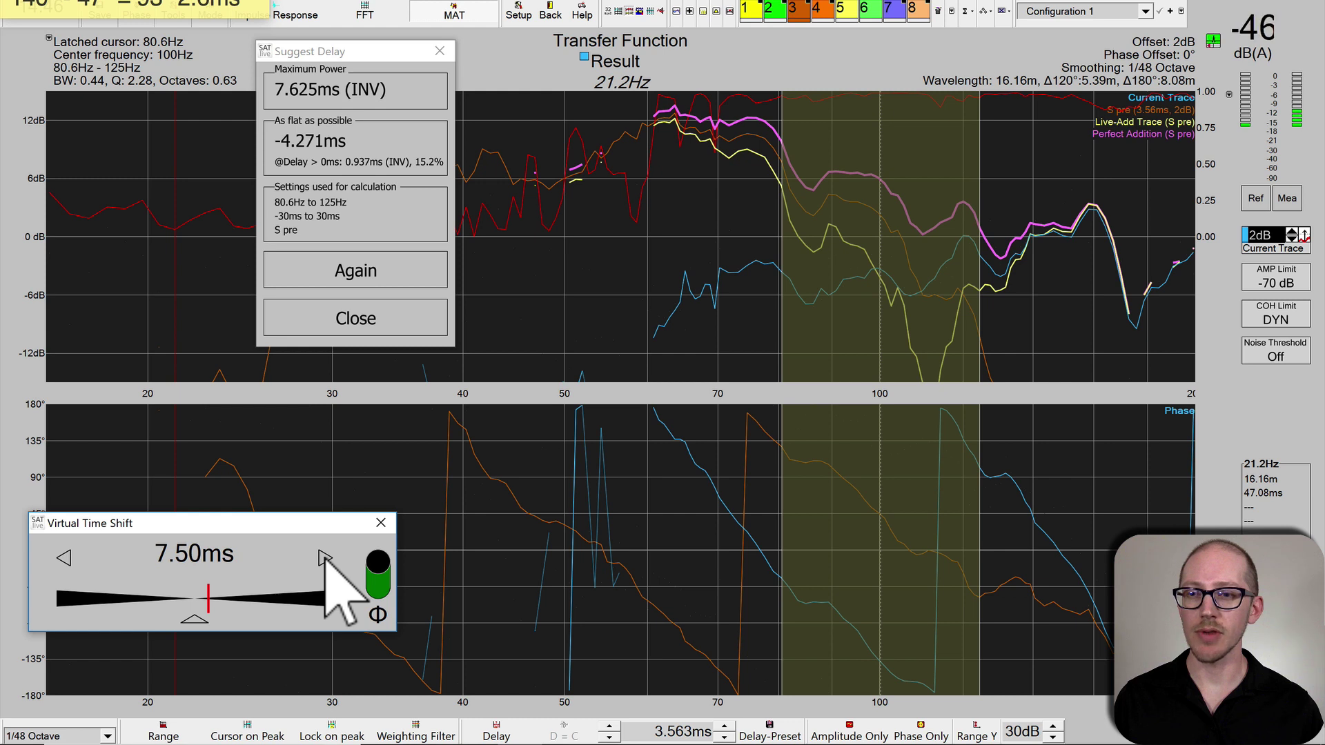
left_click(380, 579)
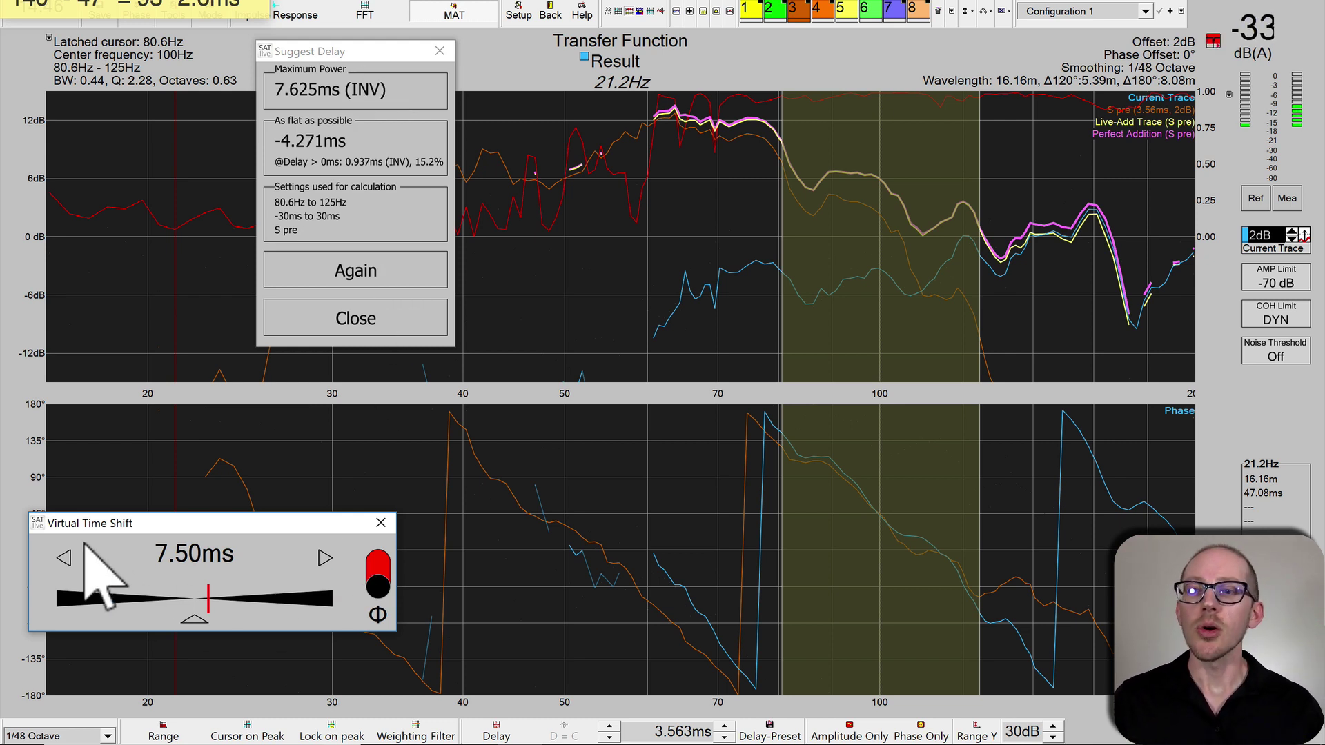
Lower the virtual time shift to 2.25 ms, then raise it back to 2.75 ms
left_click(62, 557)
left_click(62, 556)
left_click(62, 556)
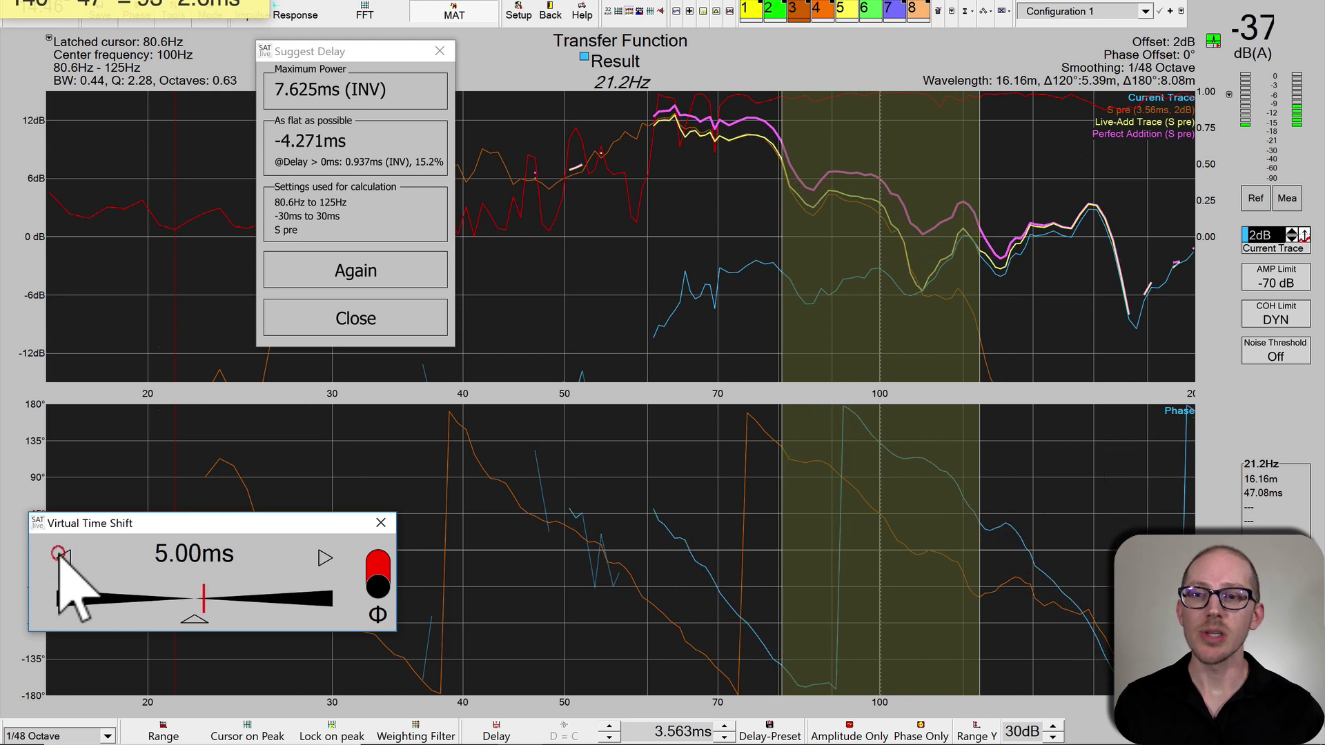
left_click(62, 556)
left_click(58, 558)
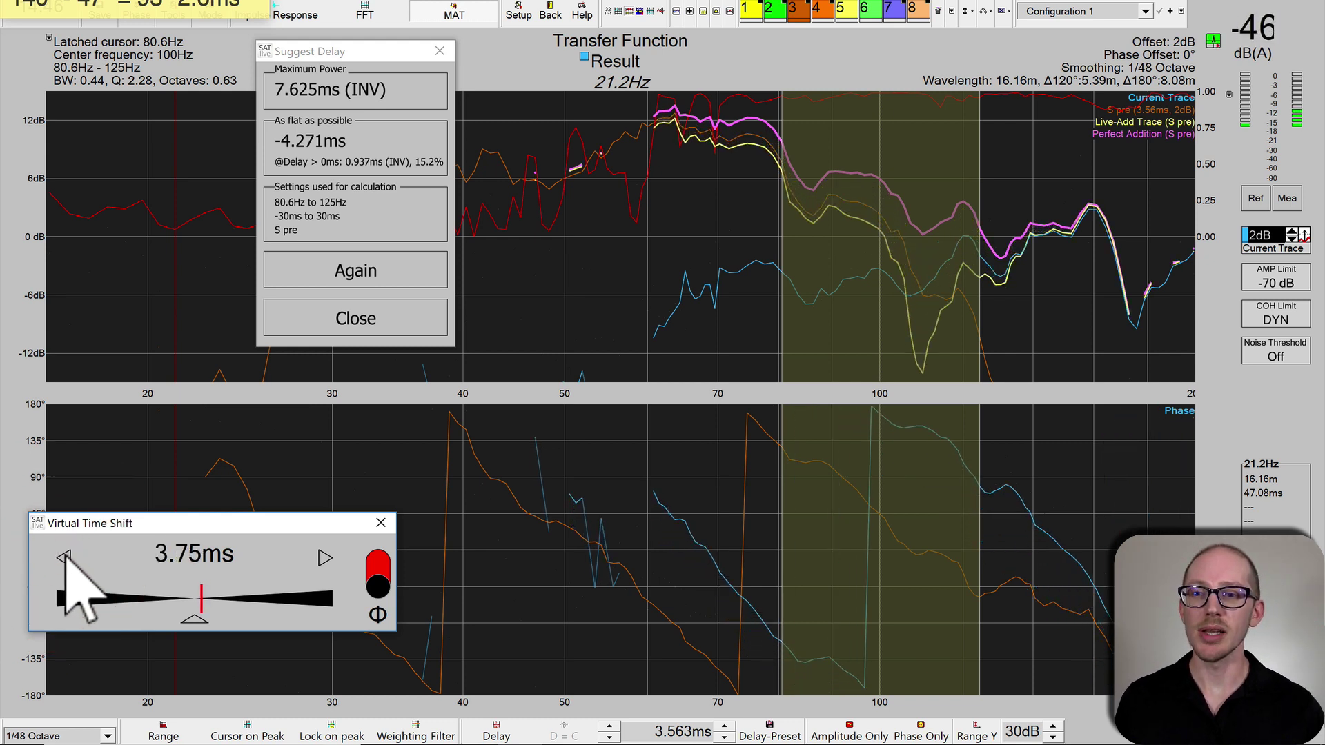
left_click(62, 557)
left_click(67, 556)
left_click(64, 556)
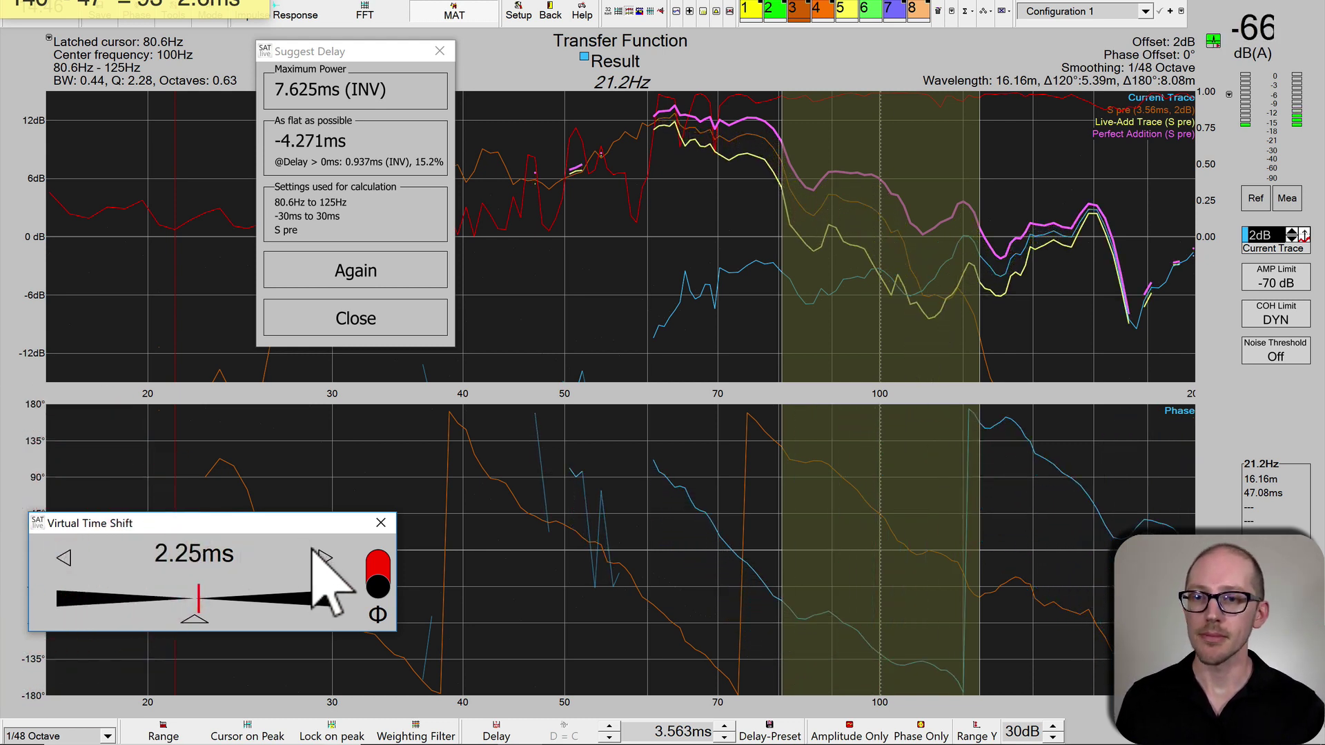
left_click(324, 557)
left_click(324, 557)
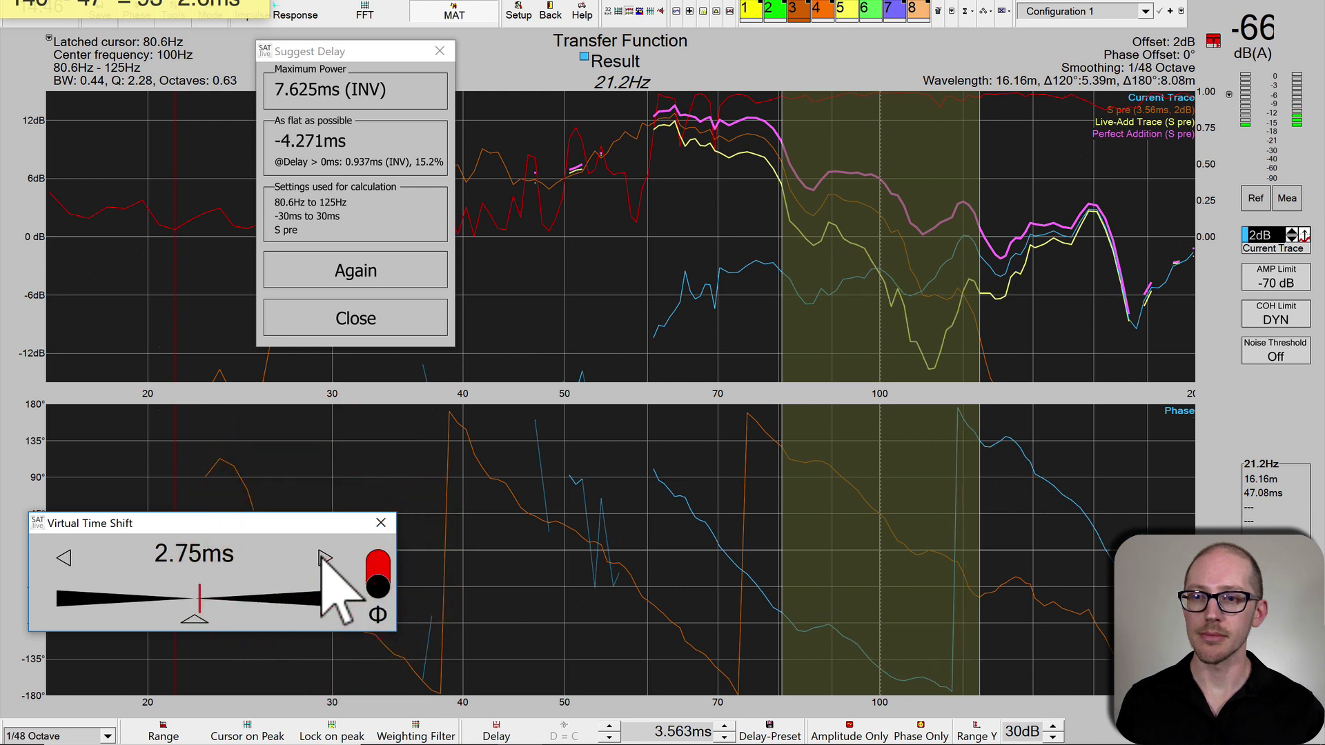
Reset the shift to 0.00 ms with normal polarity and close the Virtual Time Shift window
left_click(196, 620)
left_click(378, 579)
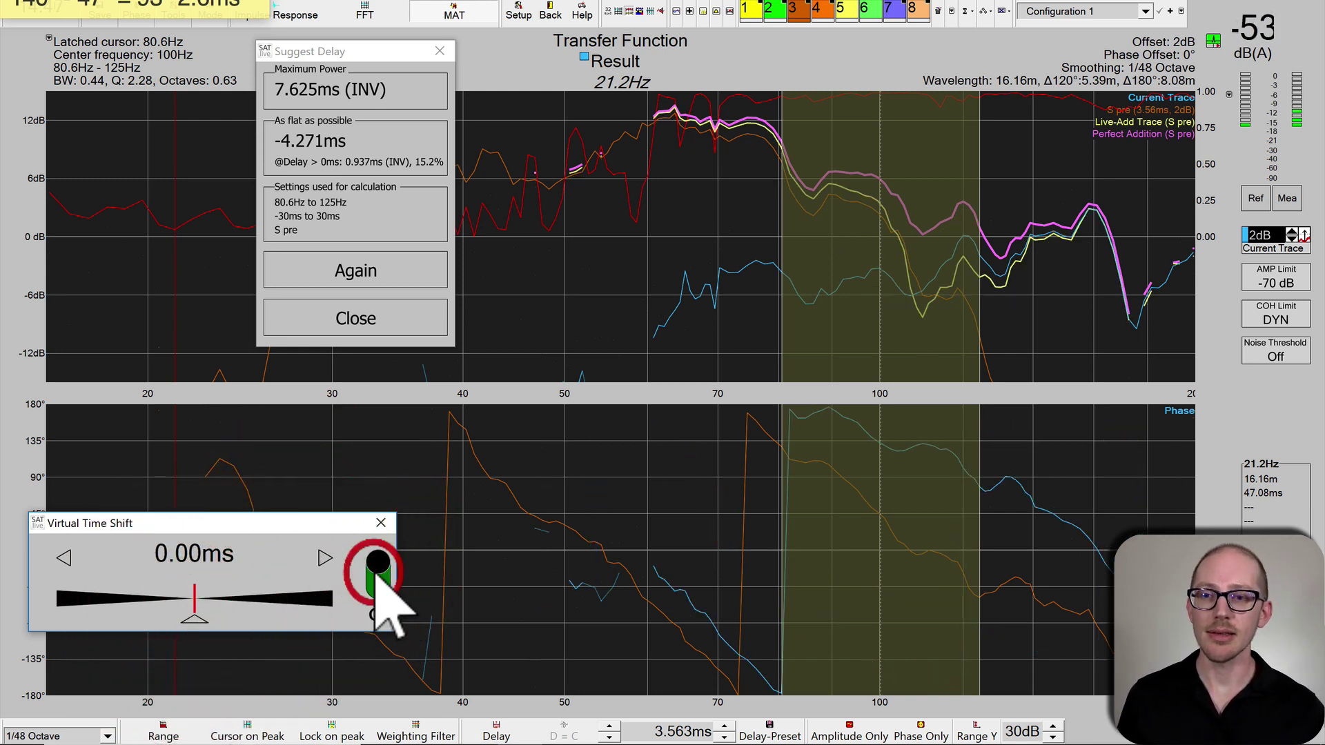
left_click(379, 522)
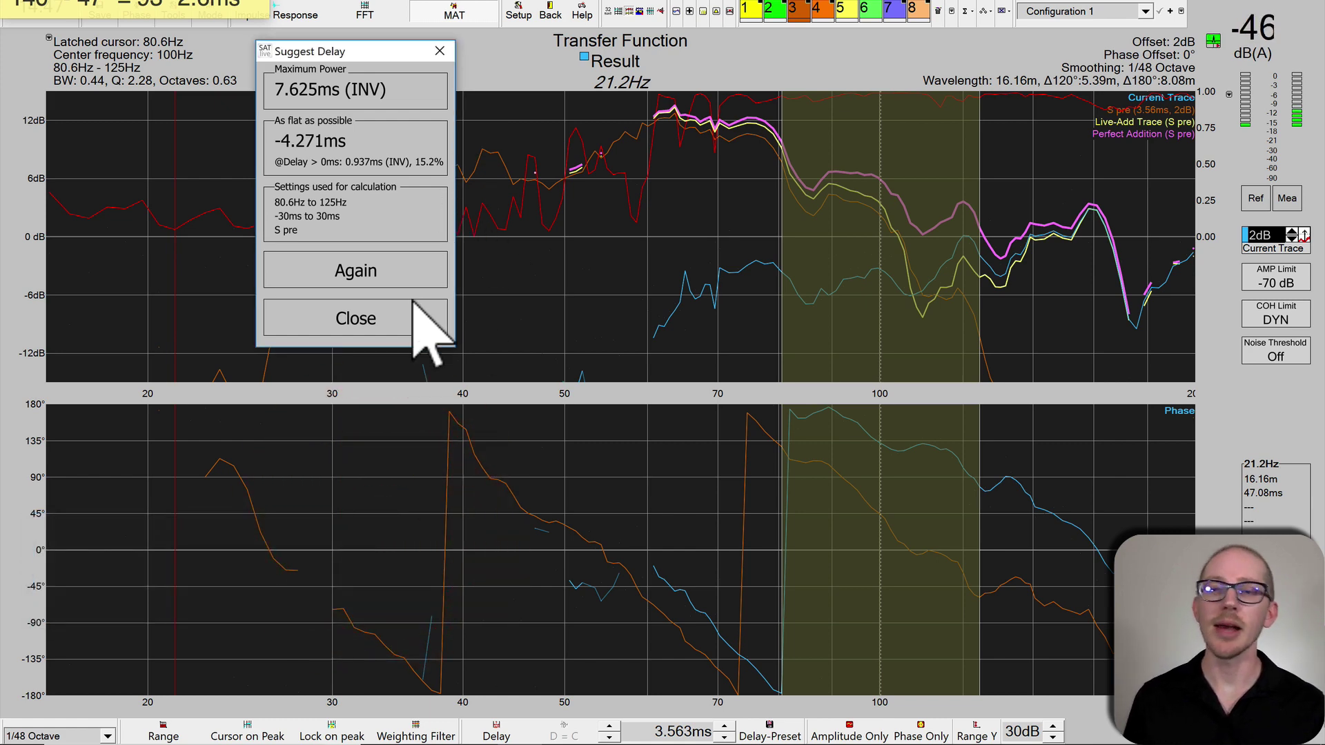
key("super+Tab")
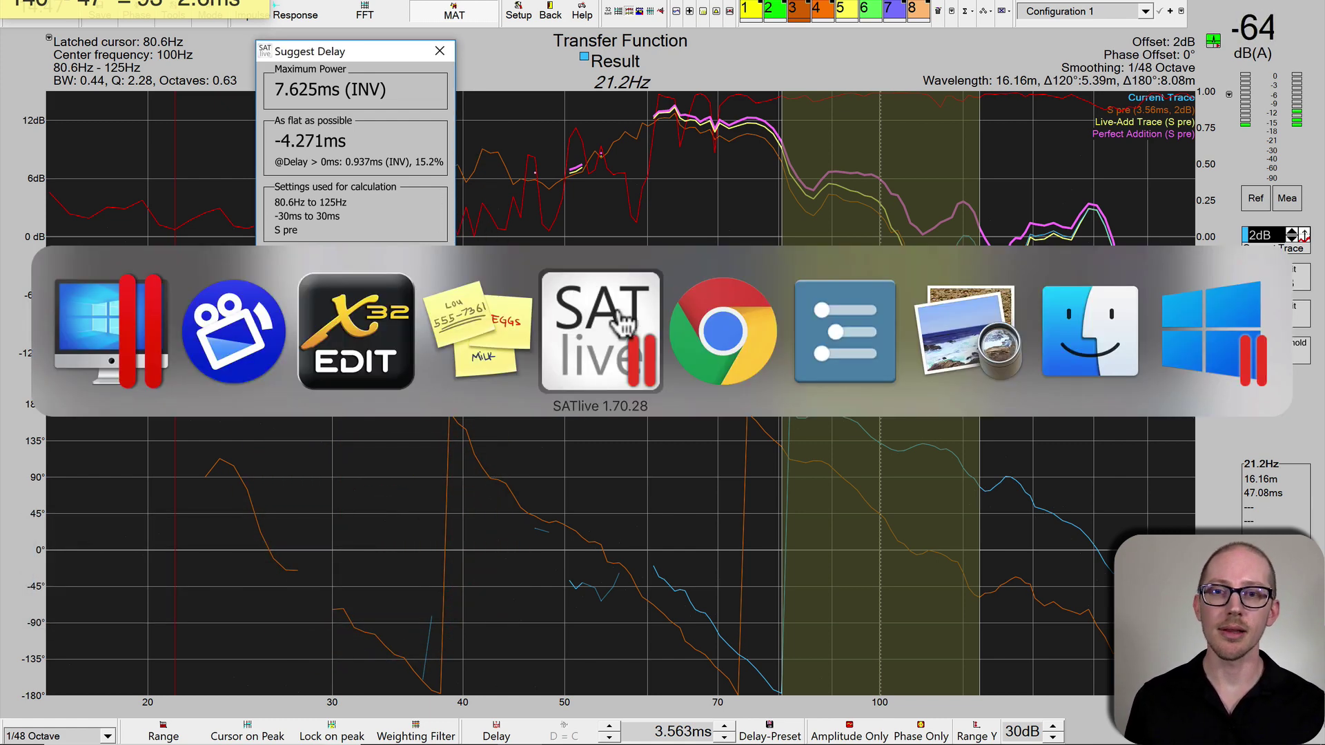
In X32-Edit, enter a 2.7 ms delay on Output 1, enable it, then return to SATlive
left_click(330, 373)
double_click(84, 583)
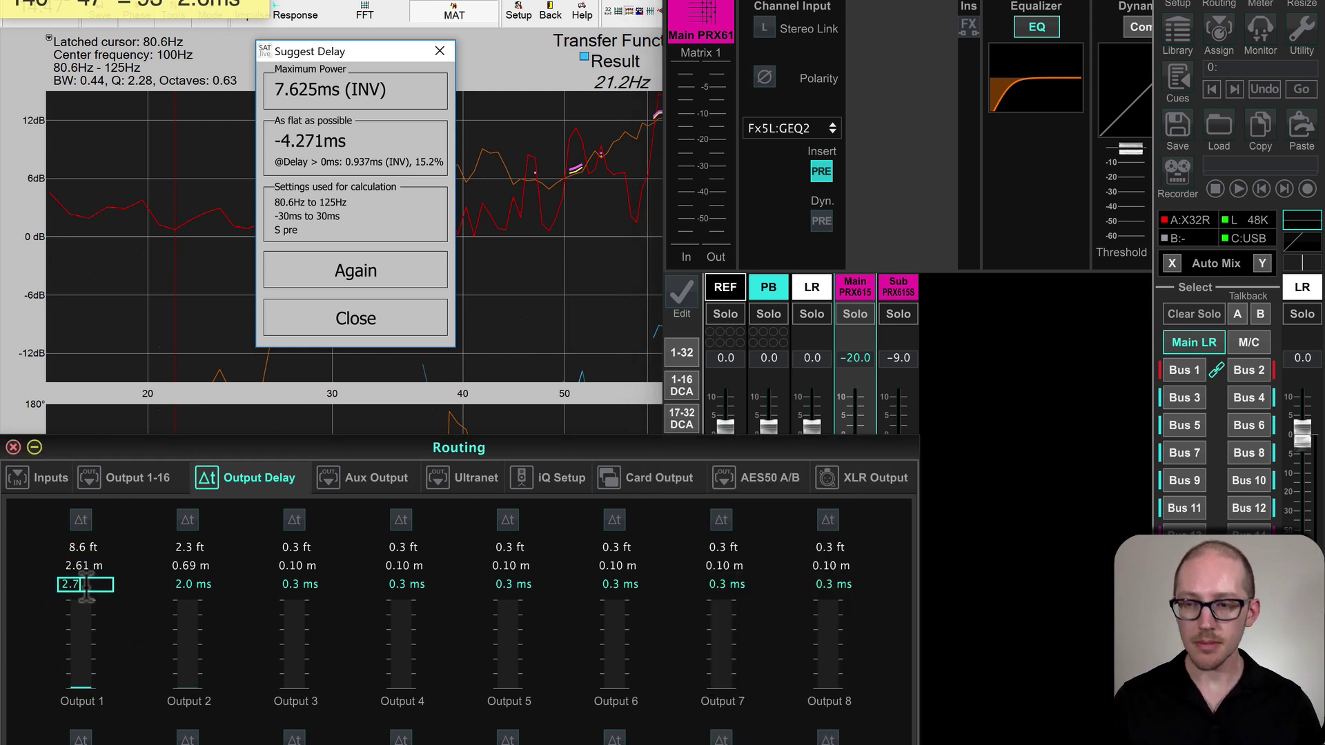
key("Return")
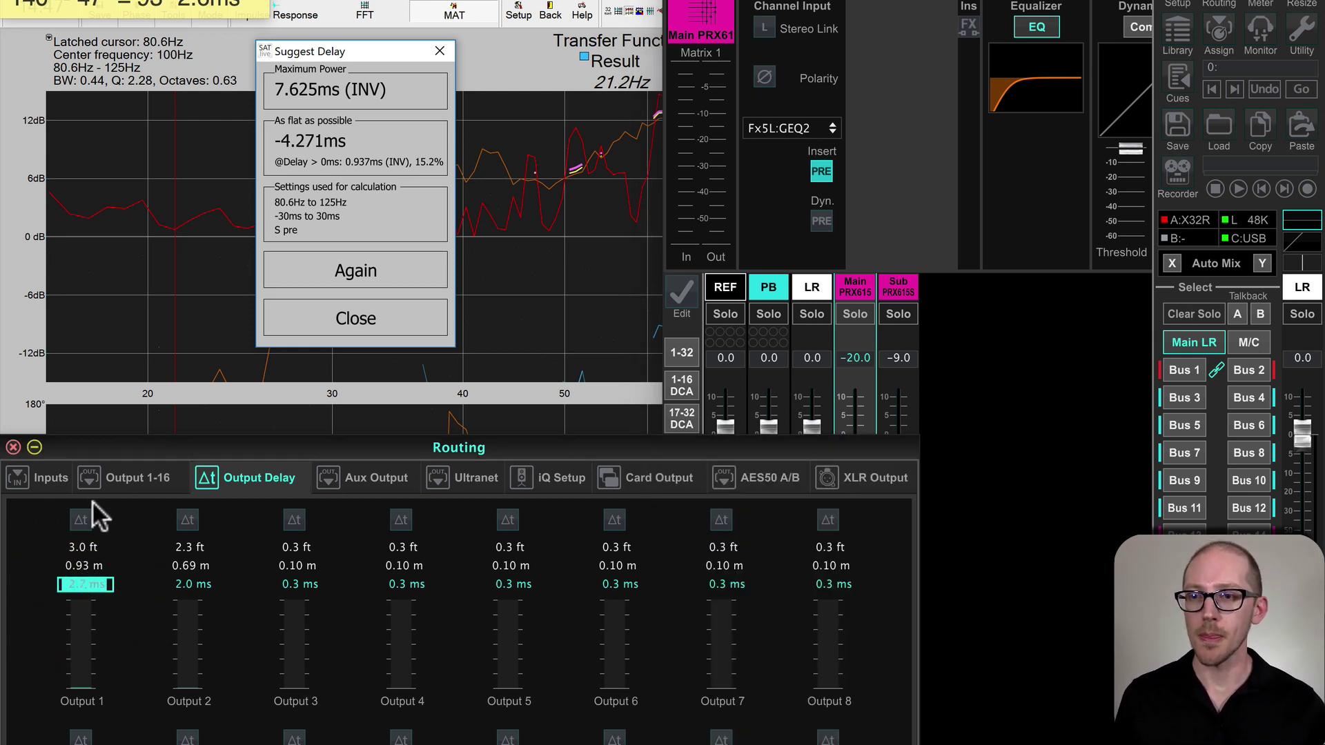
left_click(83, 518)
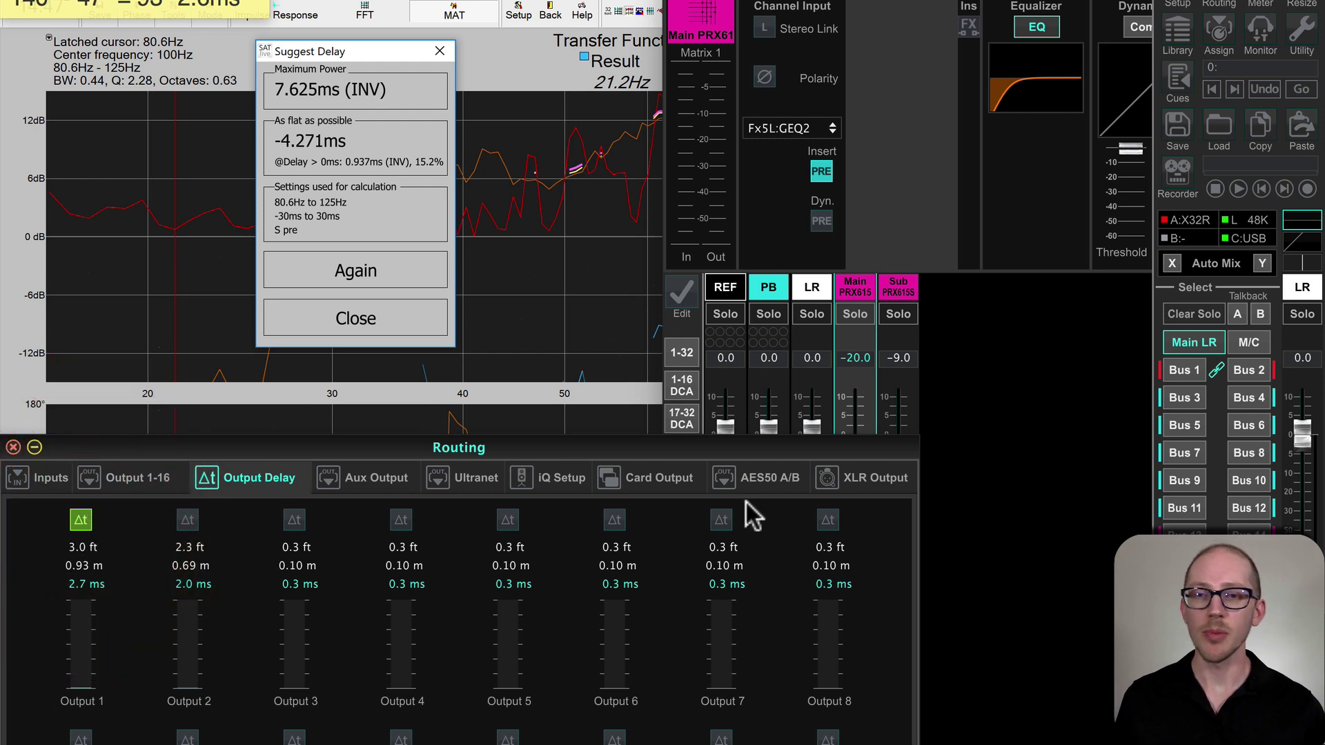
left_click(588, 27)
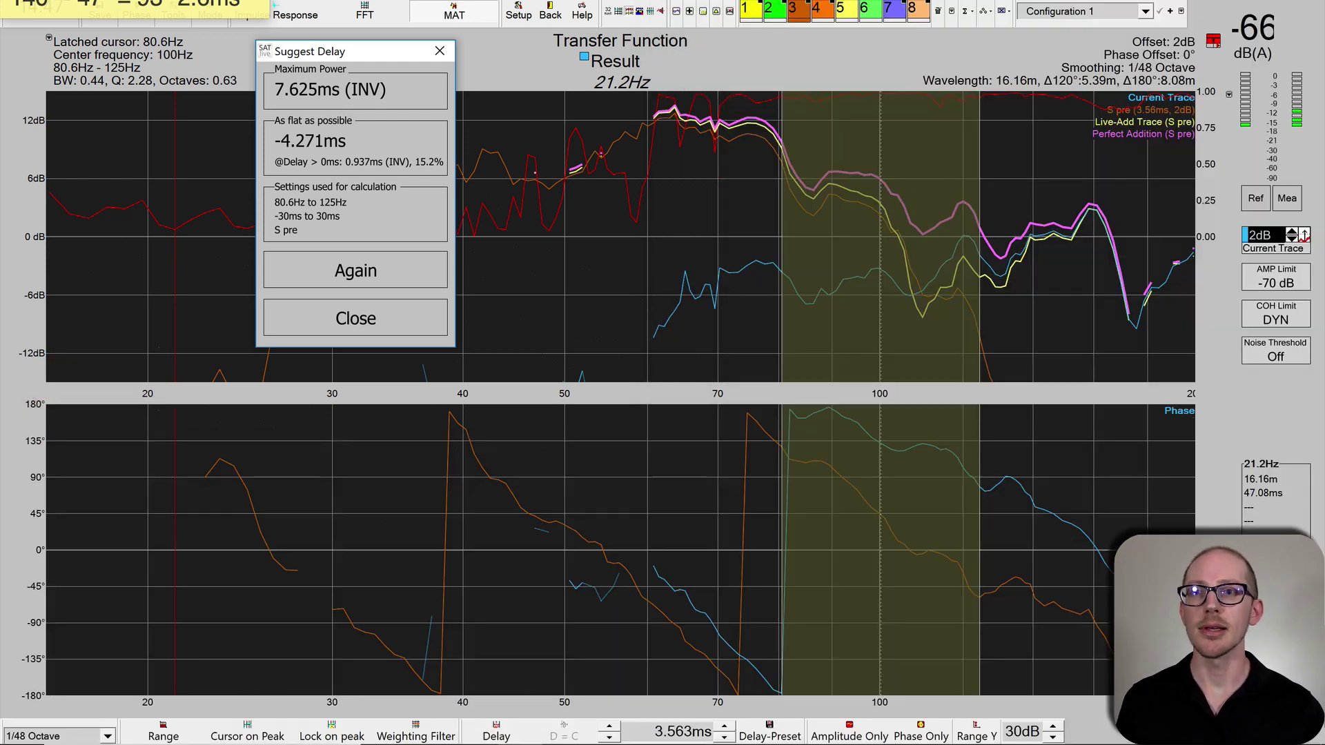
Close the Suggest Delay results window
left_click(383, 317)
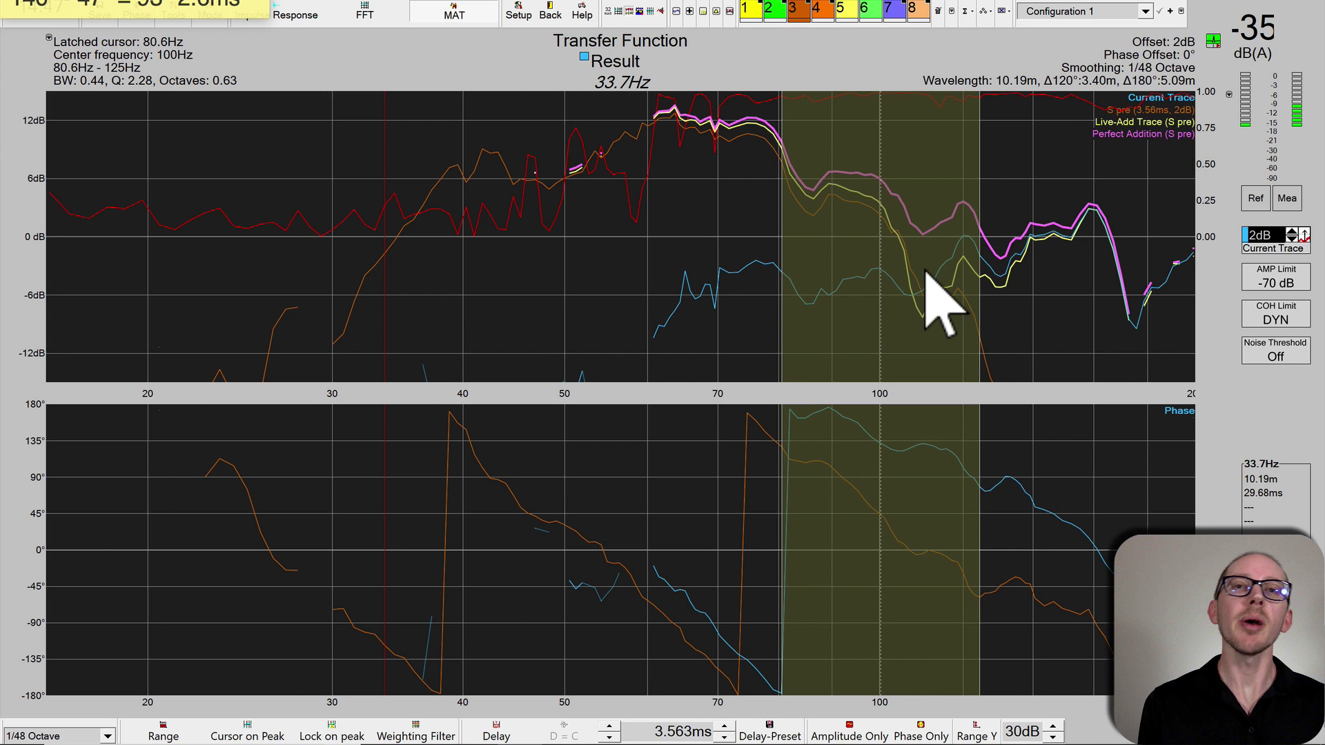